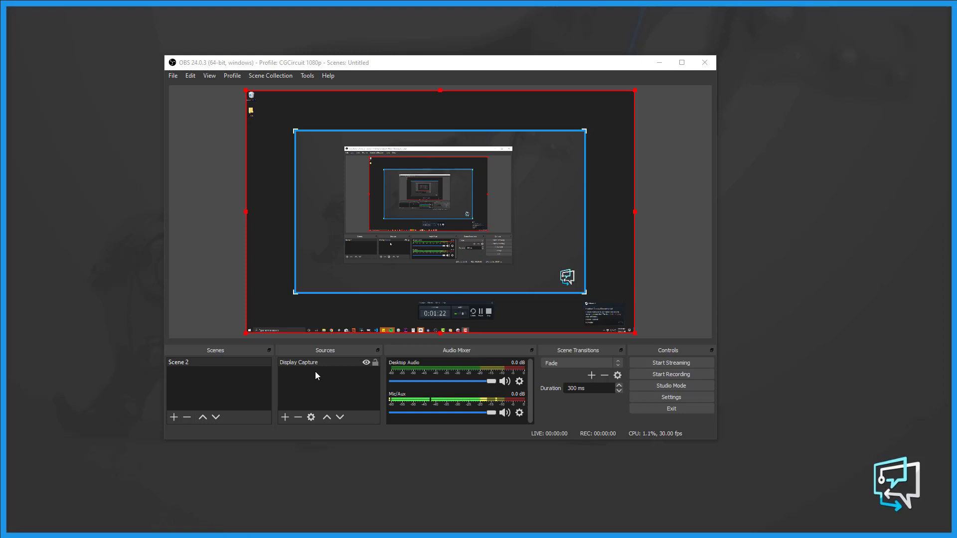
Enable automatic remuxing of recordings to mp4 in the advanced settings and save
{"action": "left_click", "coordinate": [675, 398]}
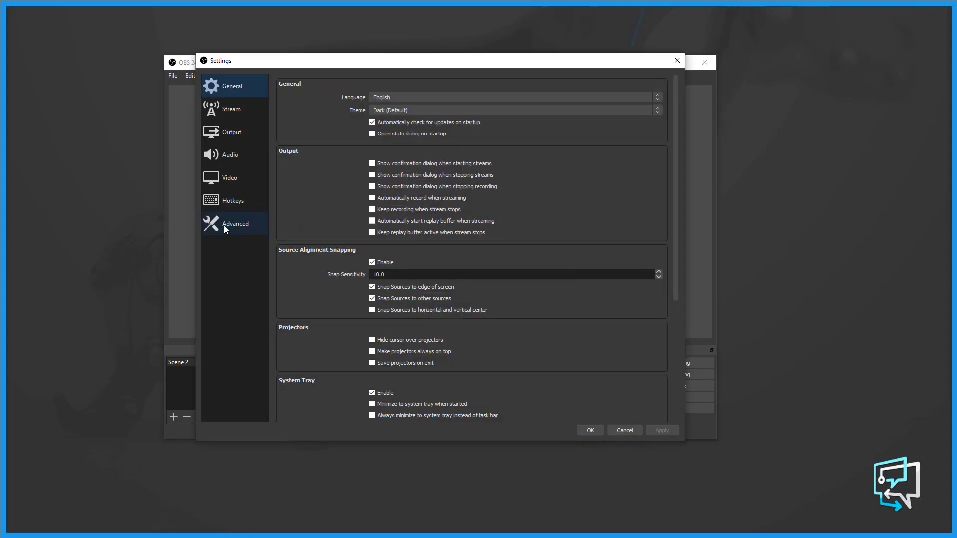
{"action": "left_click", "coordinate": [225, 229]}
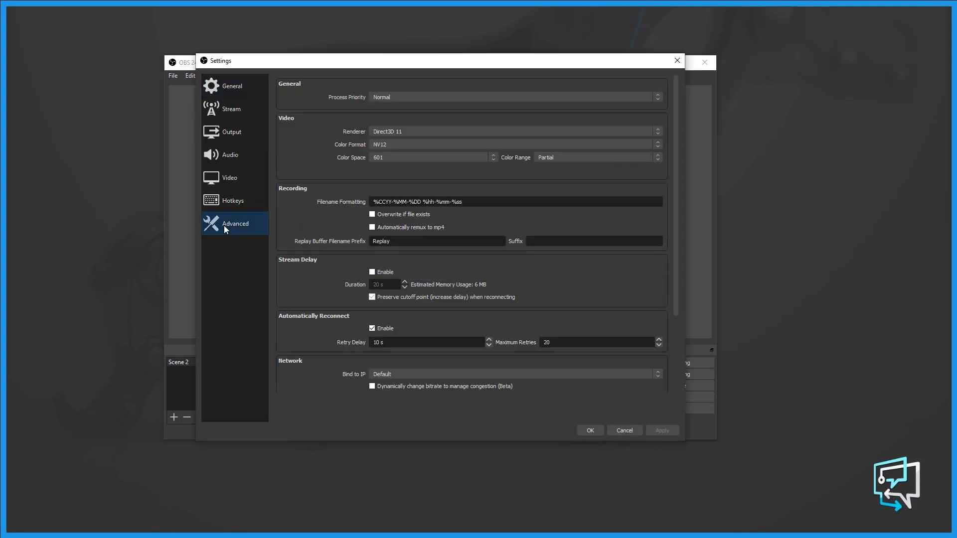
{"action": "left_click", "coordinate": [372, 228]}
{"action": "left_click", "coordinate": [590, 430]}
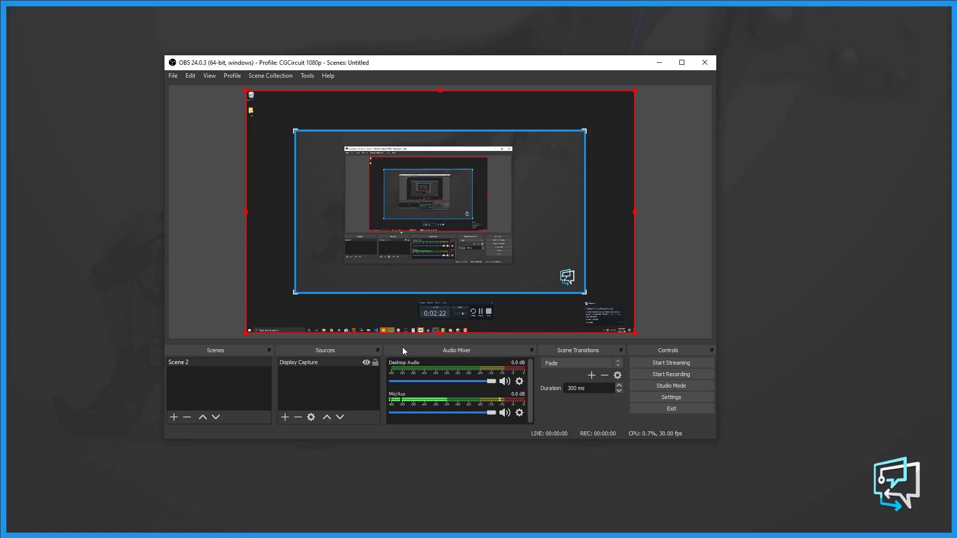
Review the recording output settings, set the base and output video resolutions to 1920x1080, and save
{"action": "left_click", "coordinate": [649, 397]}
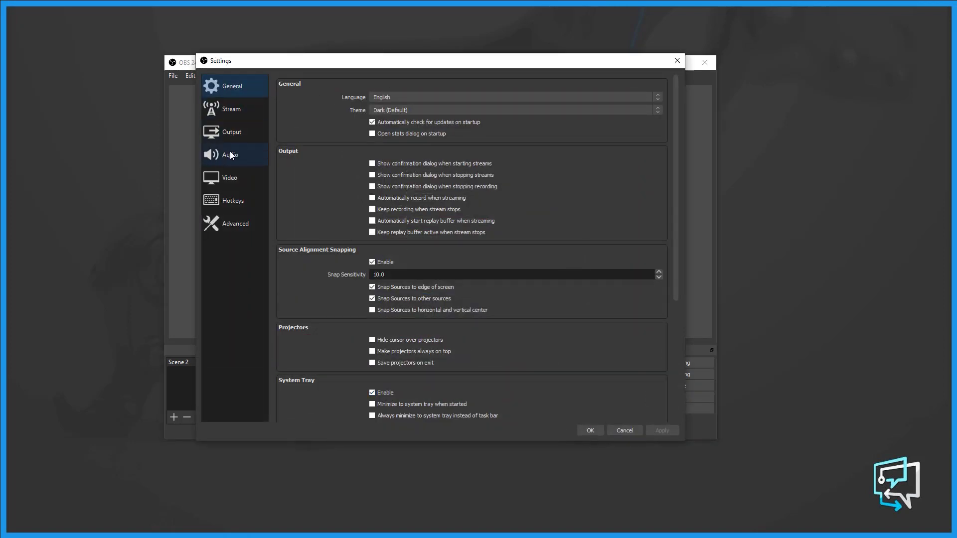
{"action": "left_click", "coordinate": [237, 135]}
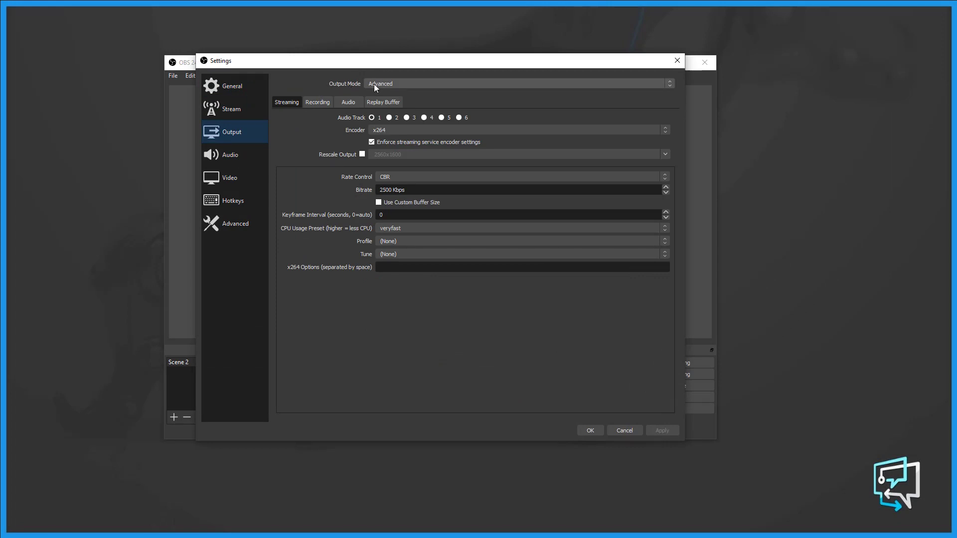
{"action": "left_click", "coordinate": [319, 102]}
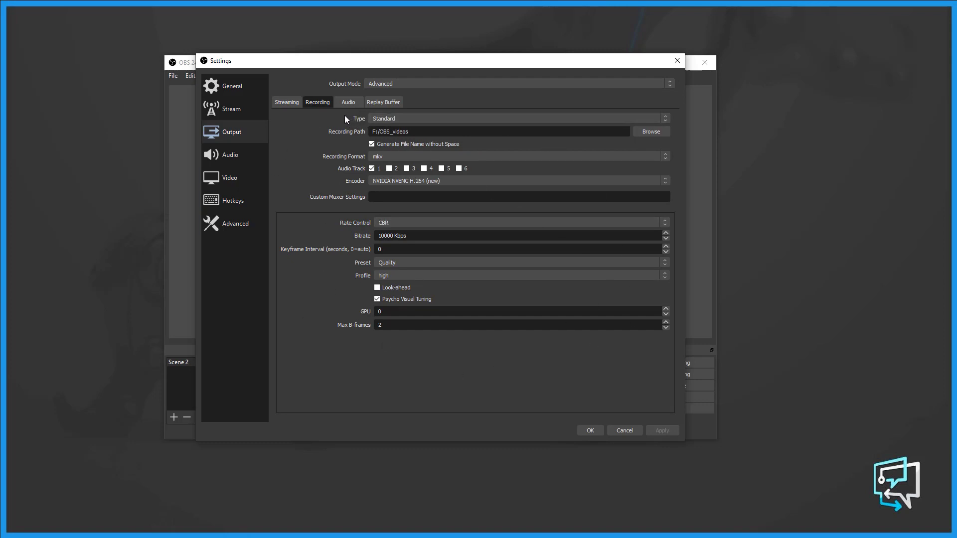
{"action": "left_click", "coordinate": [248, 179]}
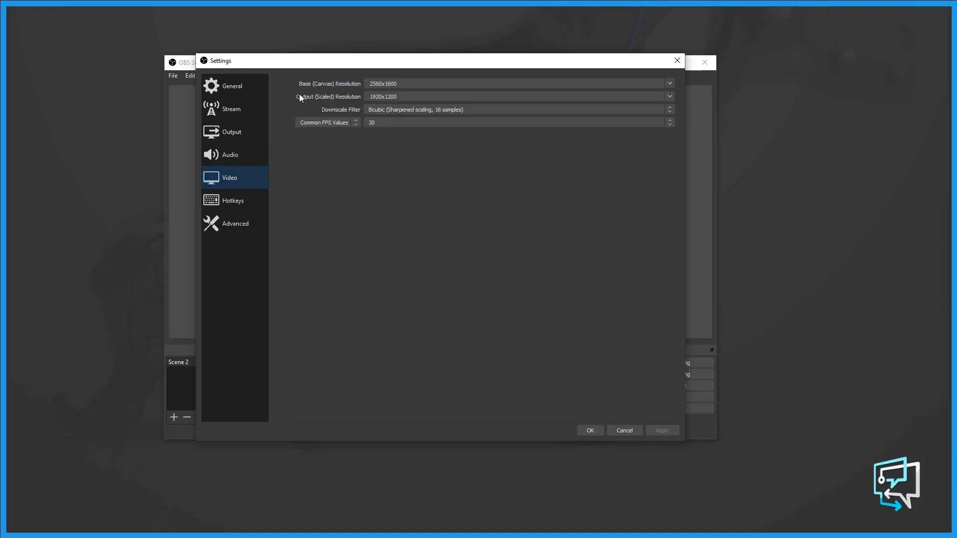
{"action": "left_click", "coordinate": [241, 130]}
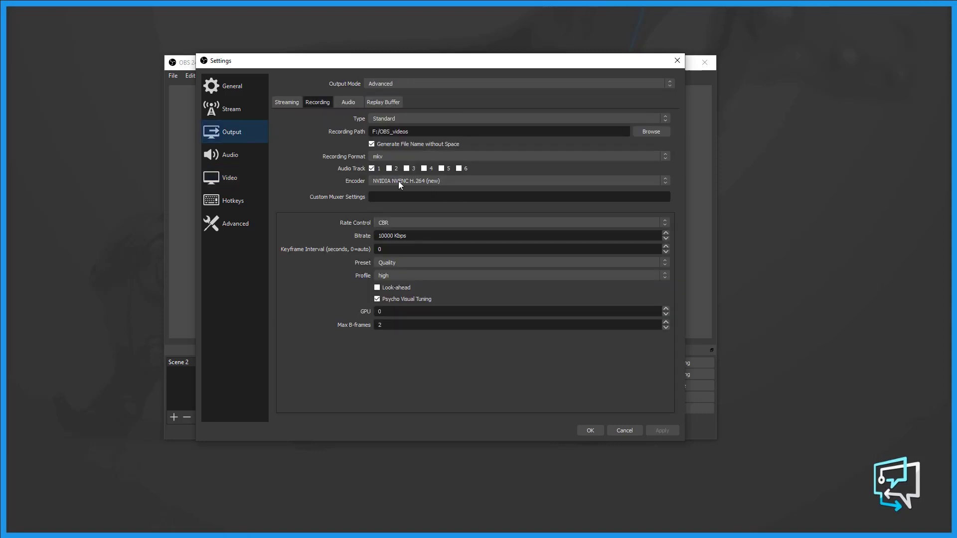
{"action": "left_click", "coordinate": [234, 187]}
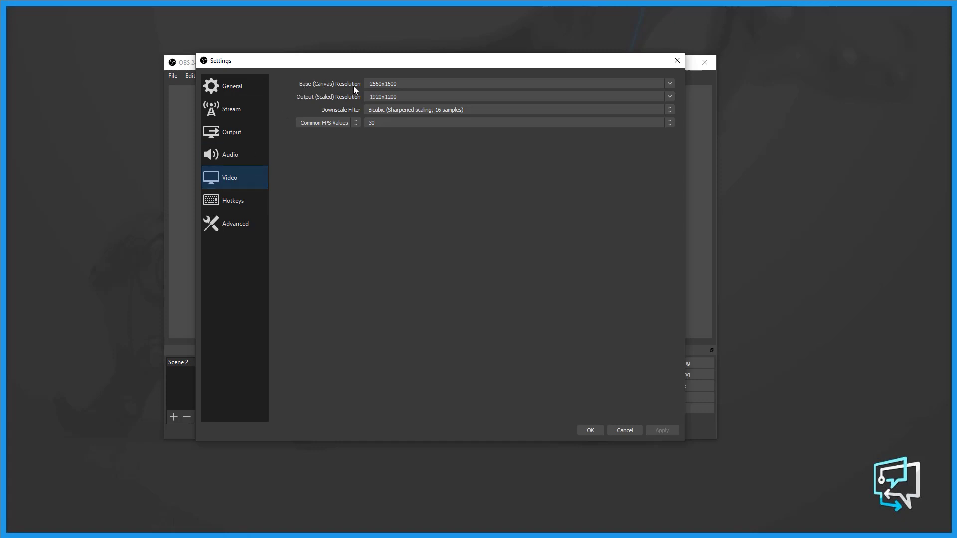
{"action": "left_click", "coordinate": [671, 82]}
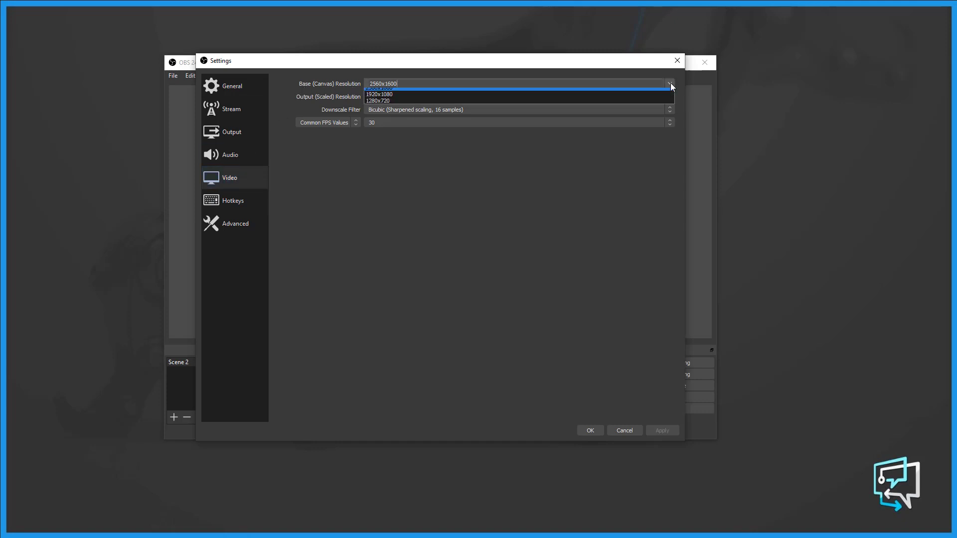
{"action": "left_click", "coordinate": [403, 98]}
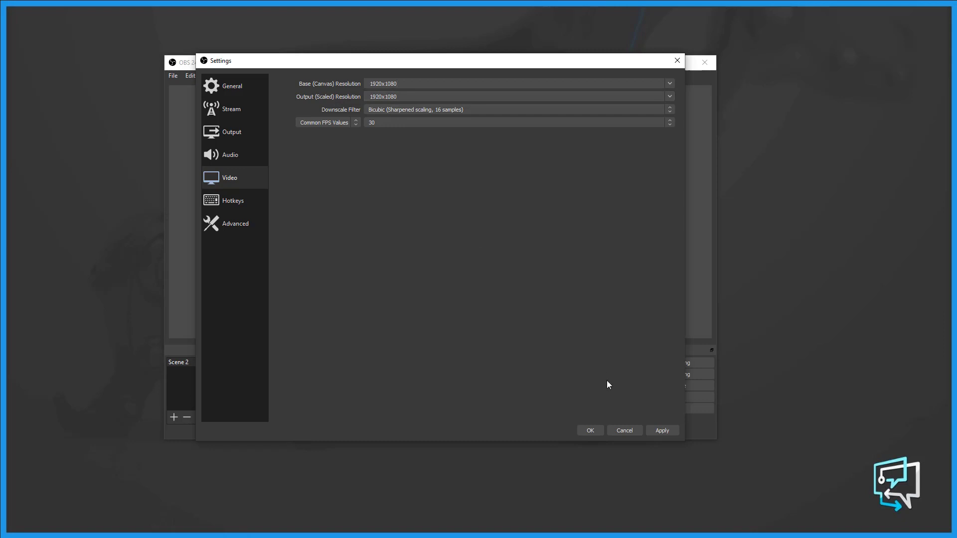
{"action": "left_click", "coordinate": [655, 432]}
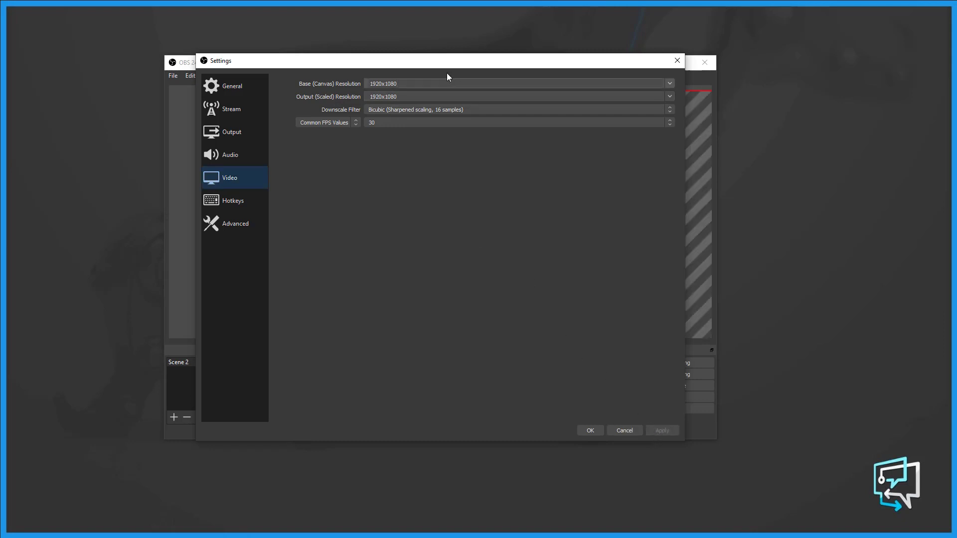
{"action": "left_click", "coordinate": [590, 430]}
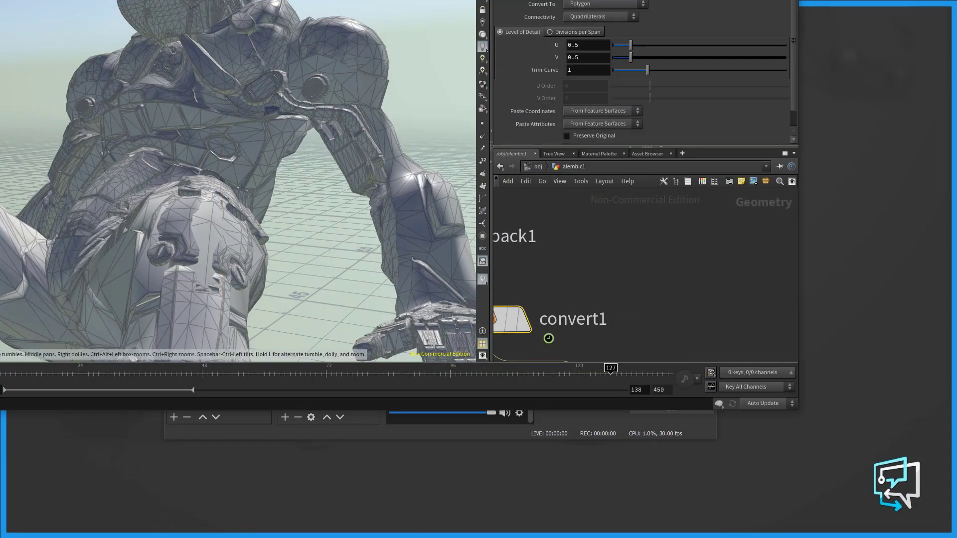
Resize the Houdini window to match the 1920x1080 capture area shown in the OBS preview, and clear it away to return to OBS
{"action": "left_click_drag", "start_coordinate": [799, 279], "coordinate": [638, 279]}
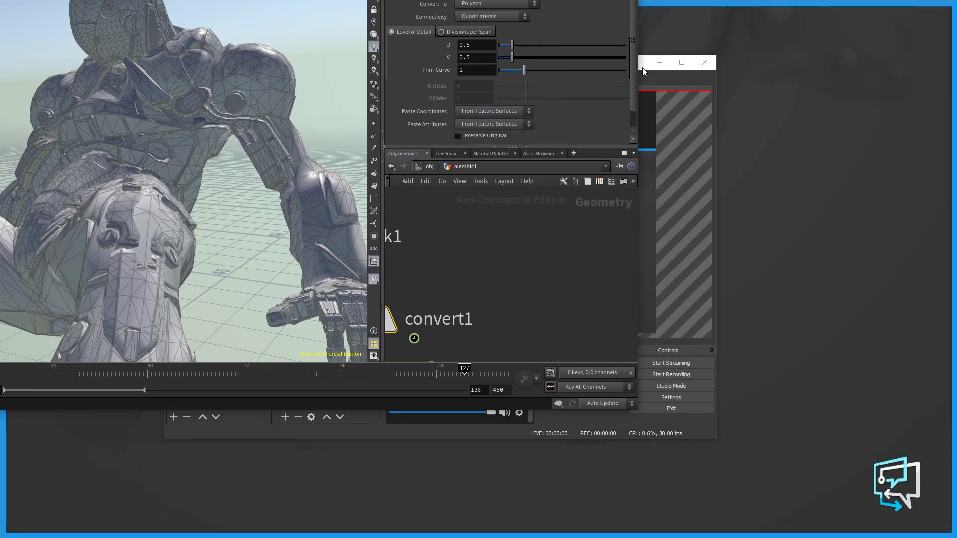
{"action": "left_click_drag", "start_coordinate": [642, 68], "coordinate": [920, 253]}
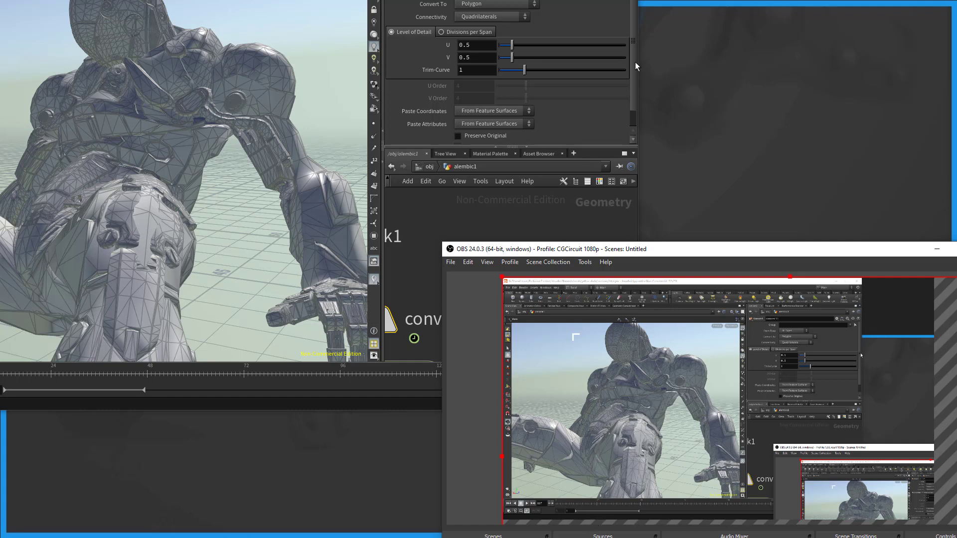
{"action": "left_click_drag", "start_coordinate": [640, 67], "coordinate": [801, 74]}
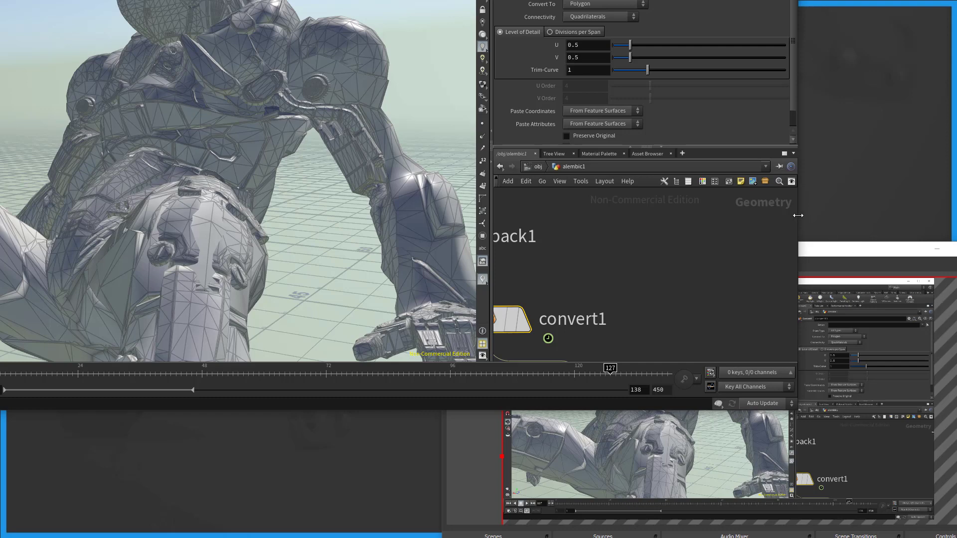
{"action": "mouse_move", "coordinate": [798, 215]}
{"action": "left_mouse_down"}
{"action": "mouse_move", "coordinate": [789, 215]}
{"action": "mouse_move", "coordinate": [800, 204]}
{"action": "left_mouse_up"}
{"action": "mouse_move", "coordinate": [405, 412]}
{"action": "left_mouse_down"}
{"action": "mouse_move", "coordinate": [406, 425]}
{"action": "mouse_move", "coordinate": [411, 412]}
{"action": "left_mouse_up"}
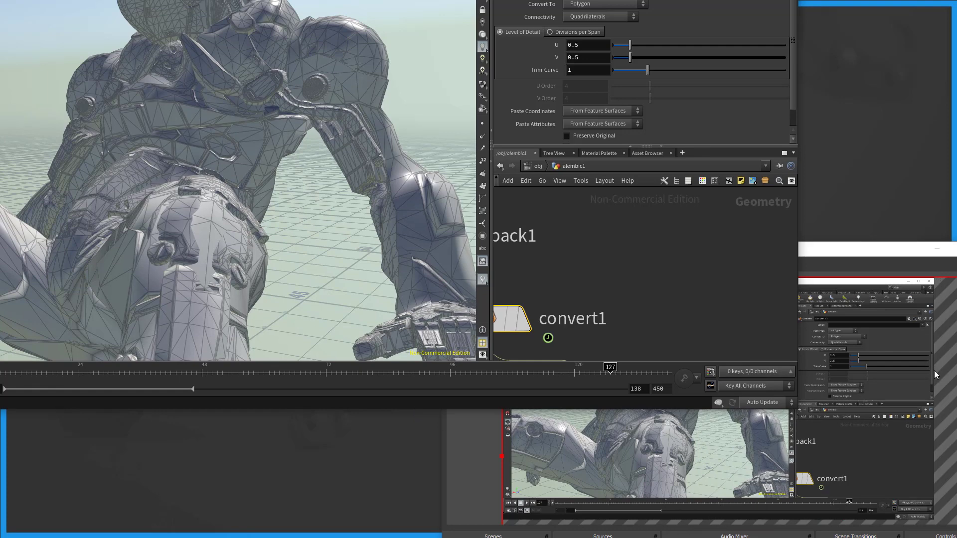
{"action": "left_click", "coordinate": [908, 281]}
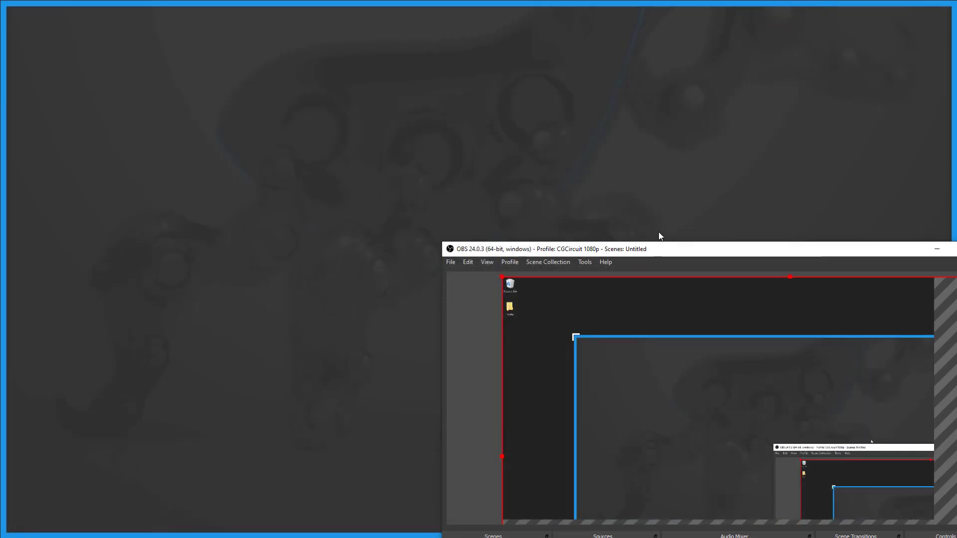
{"action": "left_click_drag", "start_coordinate": [686, 255], "coordinate": [435, 64]}
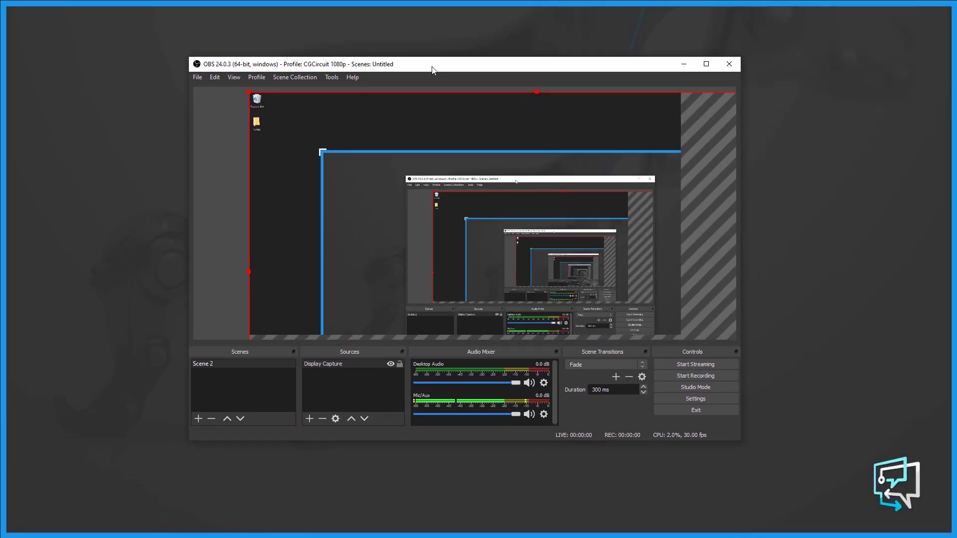
Set the recording bitrate to 7000 Kbps and the keyframe interval to 2 seconds, and apply the changes
{"action": "left_click", "coordinate": [695, 399]}
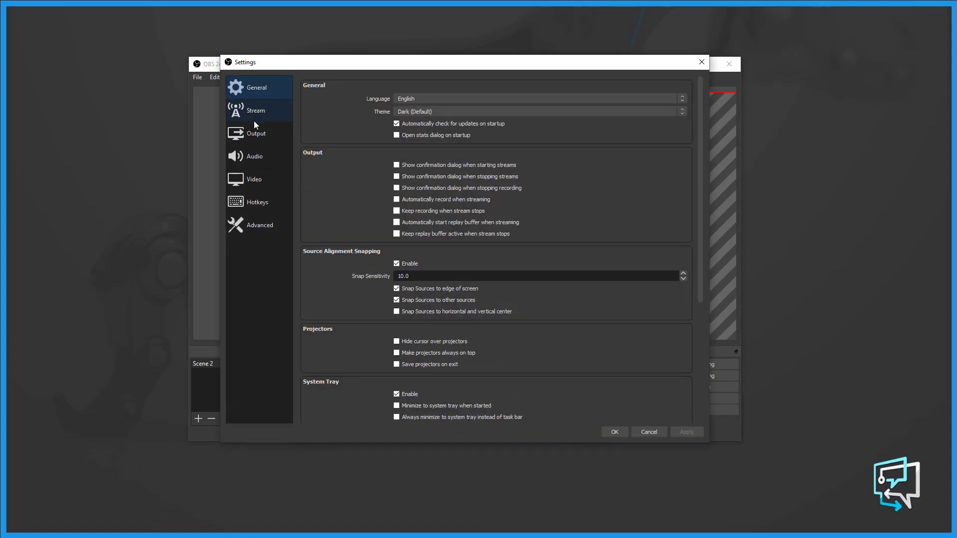
{"action": "left_click", "coordinate": [253, 137]}
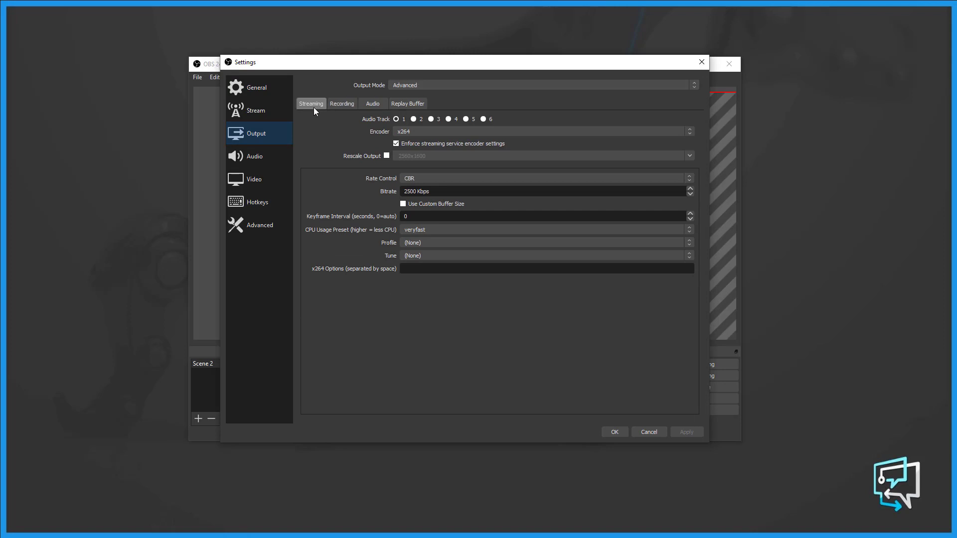
{"action": "left_click", "coordinate": [340, 103]}
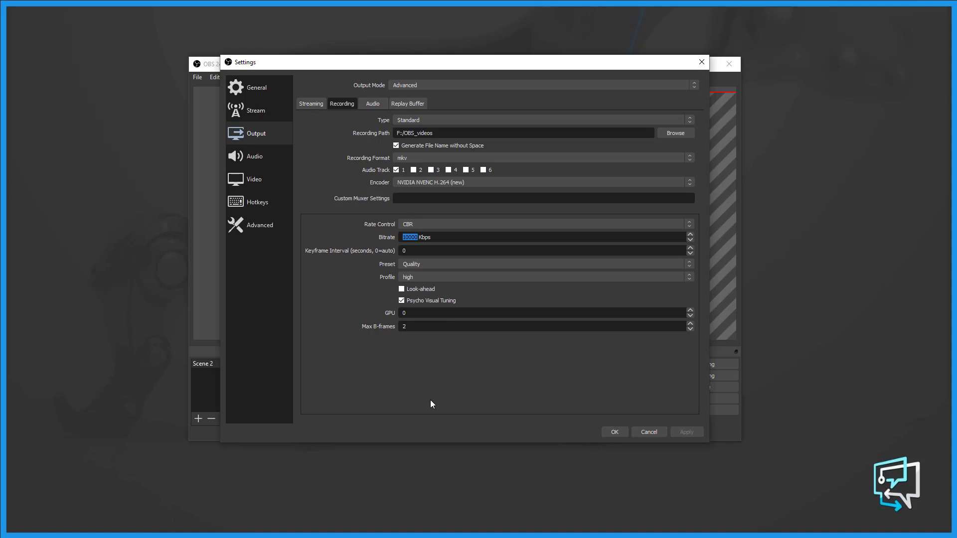
{"action": "type", "text": "7000"}
{"action": "double_click", "coordinate": [408, 238]}
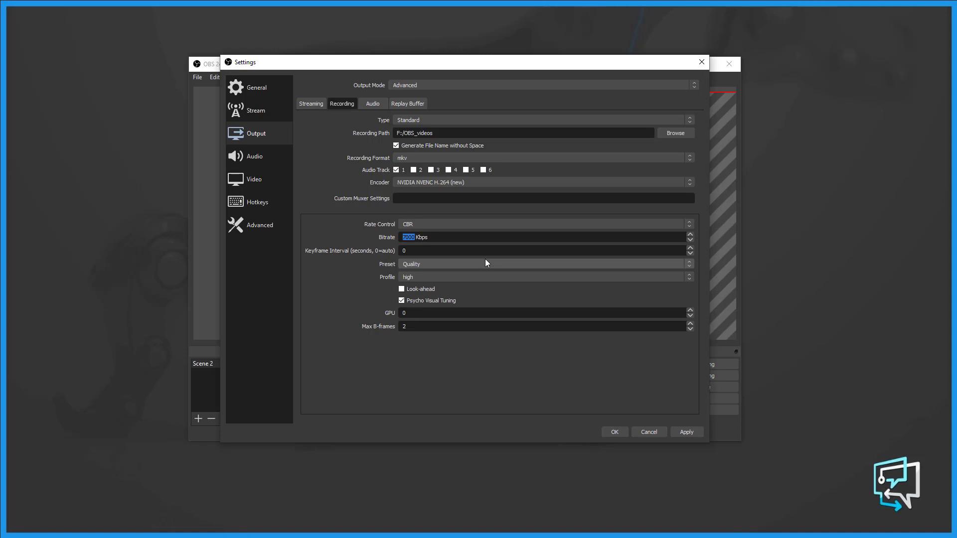
{"action": "key", "text": "Tab"}
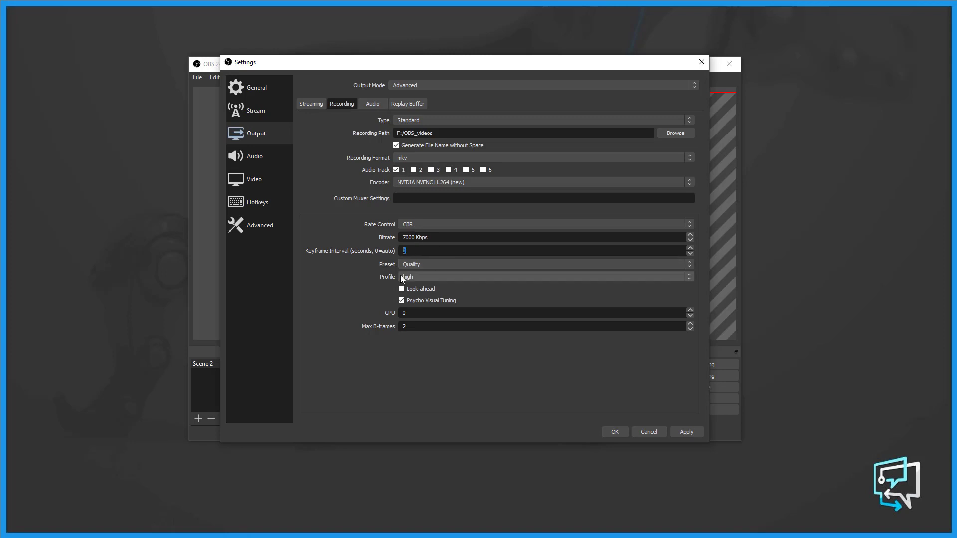
{"action": "type", "text": "2"}
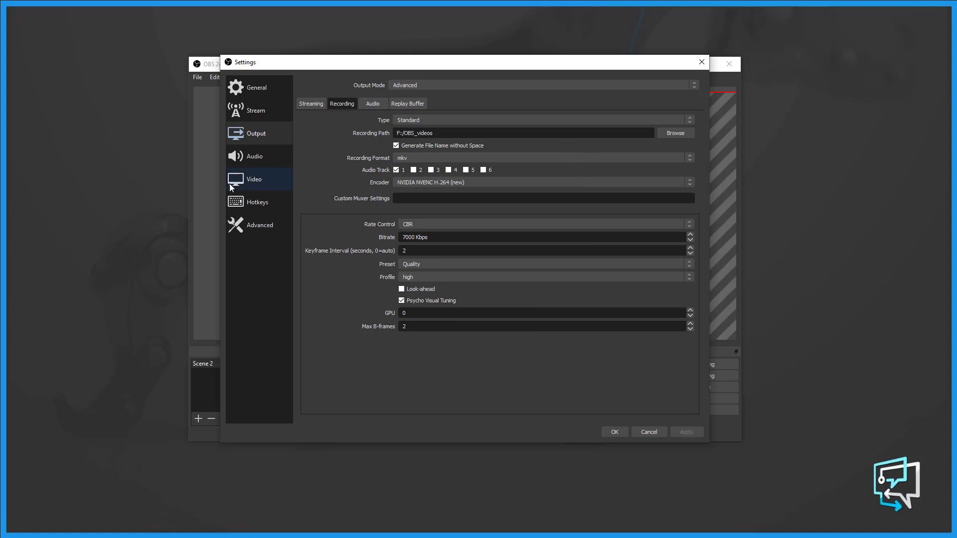
Examine the audio settings, including the channel options and the microphones available for Mic/Auxiliary Audio
{"action": "left_click", "coordinate": [263, 158]}
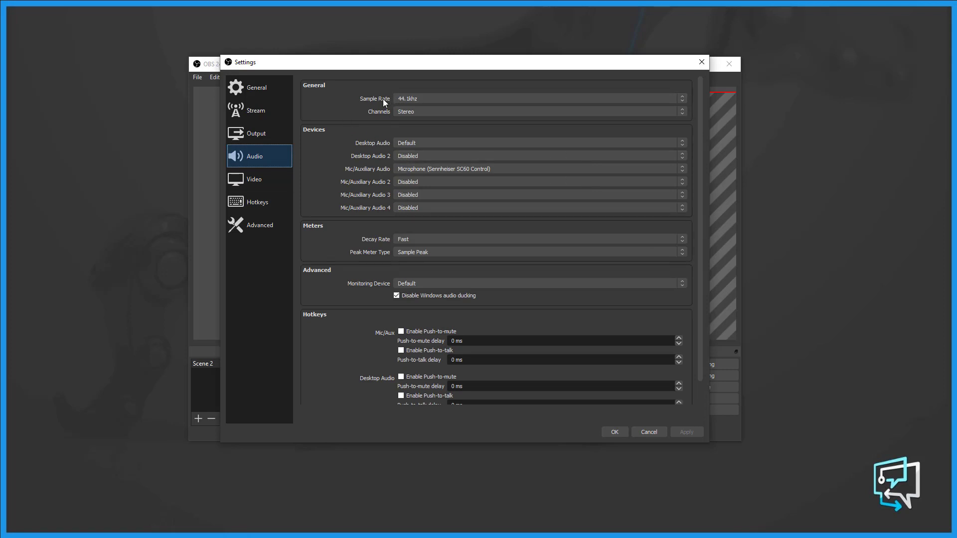
{"action": "left_click", "coordinate": [417, 112]}
{"action": "left_click", "coordinate": [438, 77]}
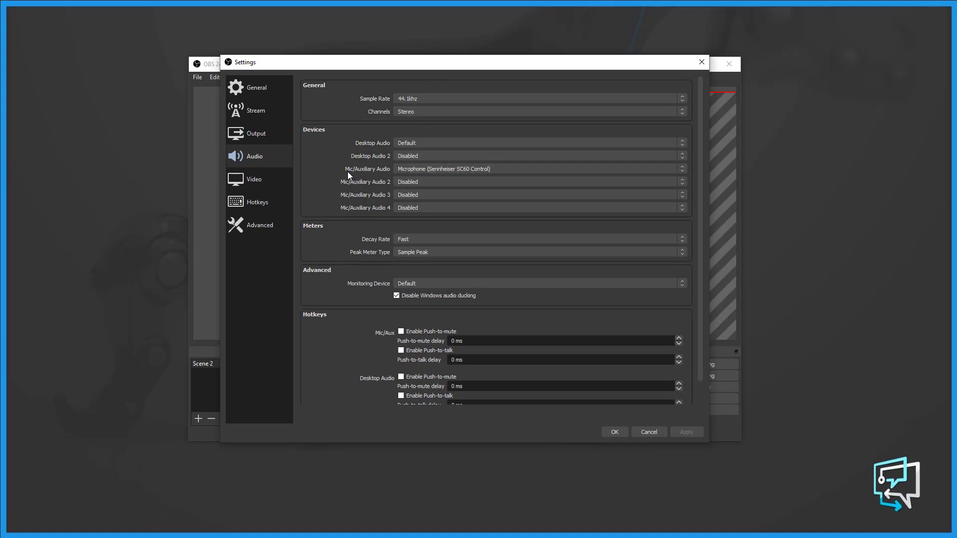
{"action": "left_click", "coordinate": [427, 168]}
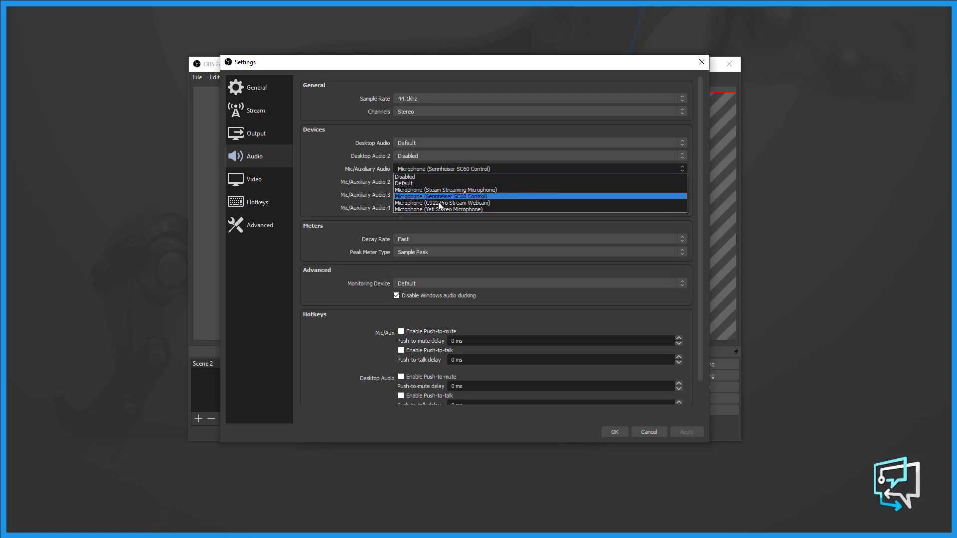
{"action": "left_click", "coordinate": [446, 130]}
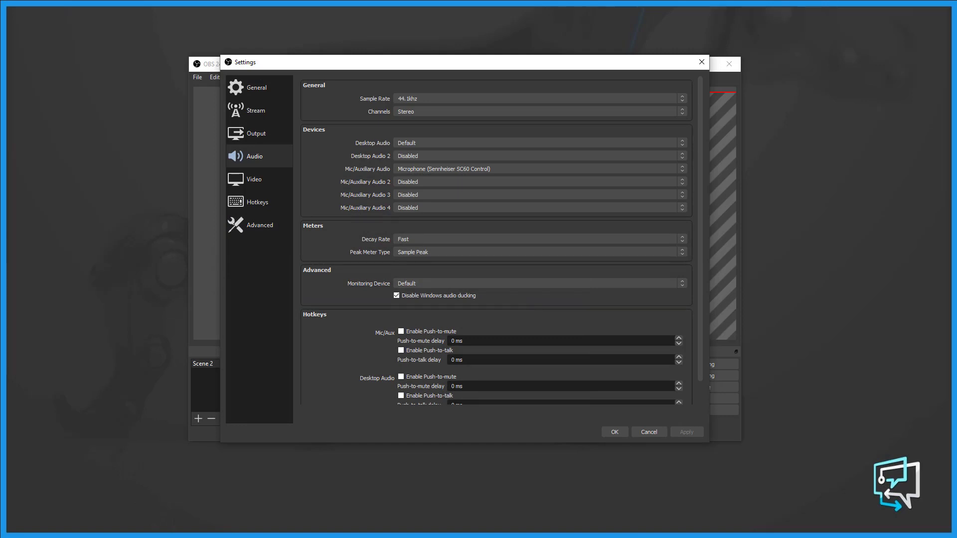
{"action": "left_click", "coordinate": [490, 169]}
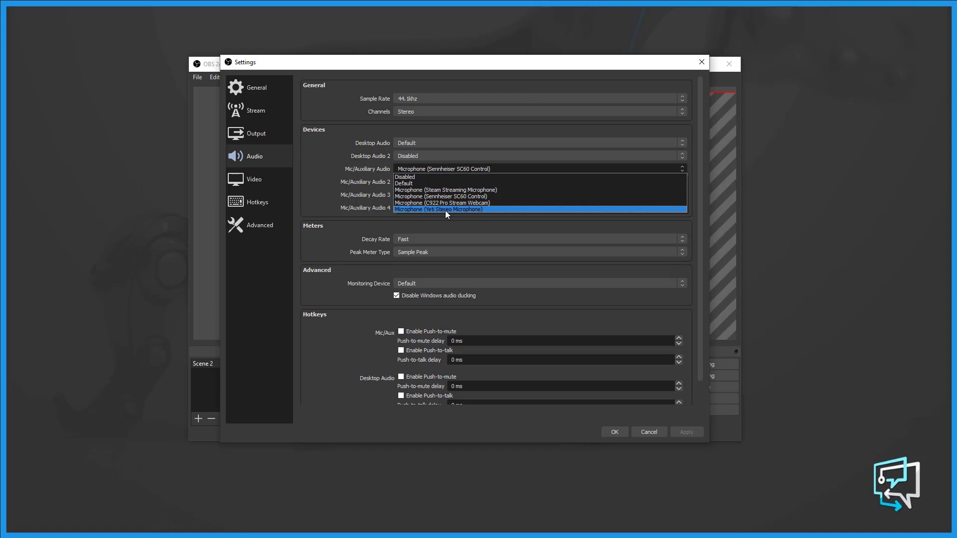
{"action": "left_click", "coordinate": [505, 69]}
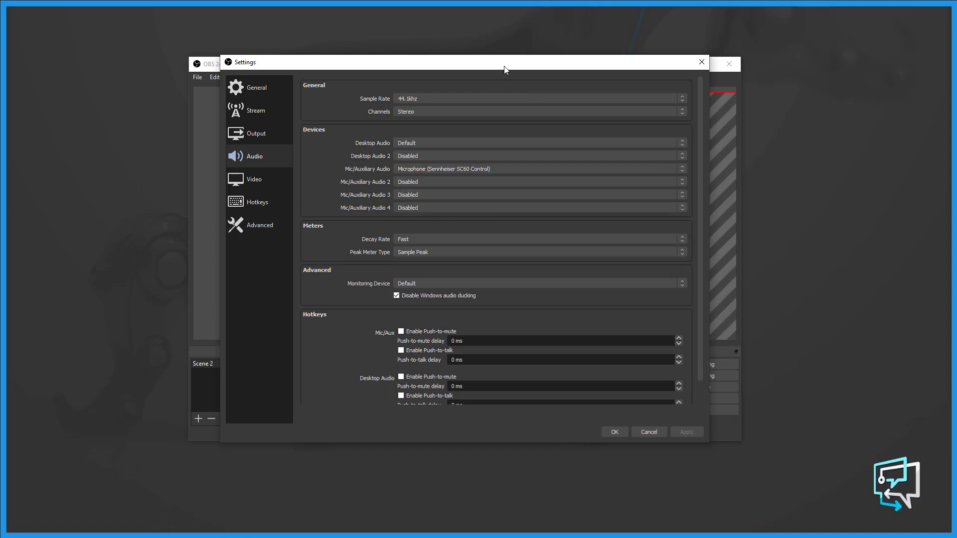